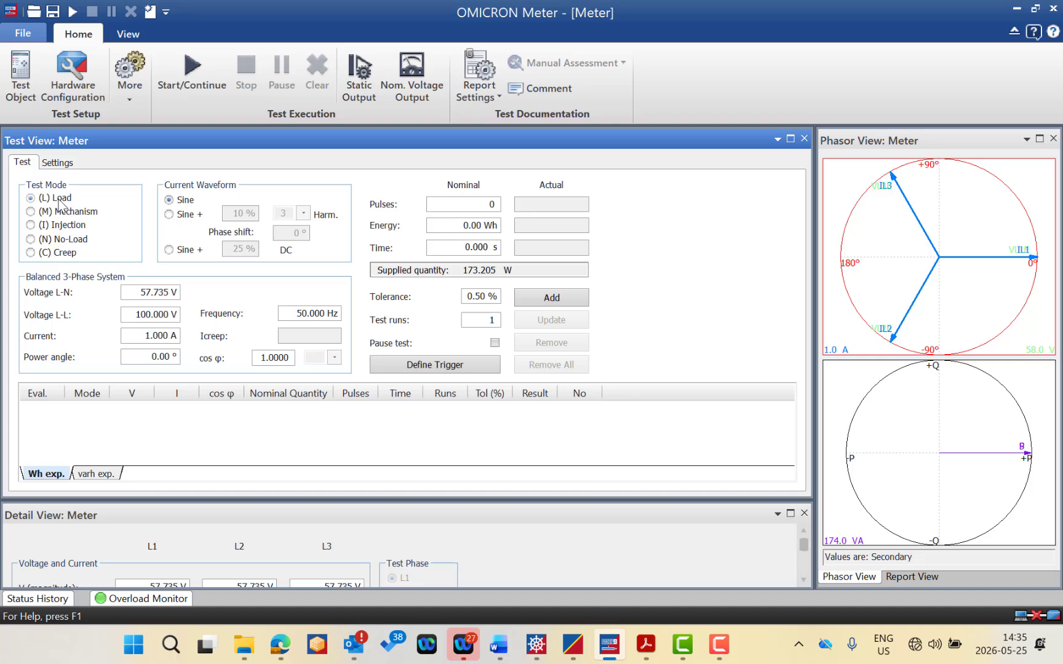
Switch the test mode through Mechanism and Injection to No-Load, and review the setting for accepting one pulse in the No-Load test.
click(54, 212)
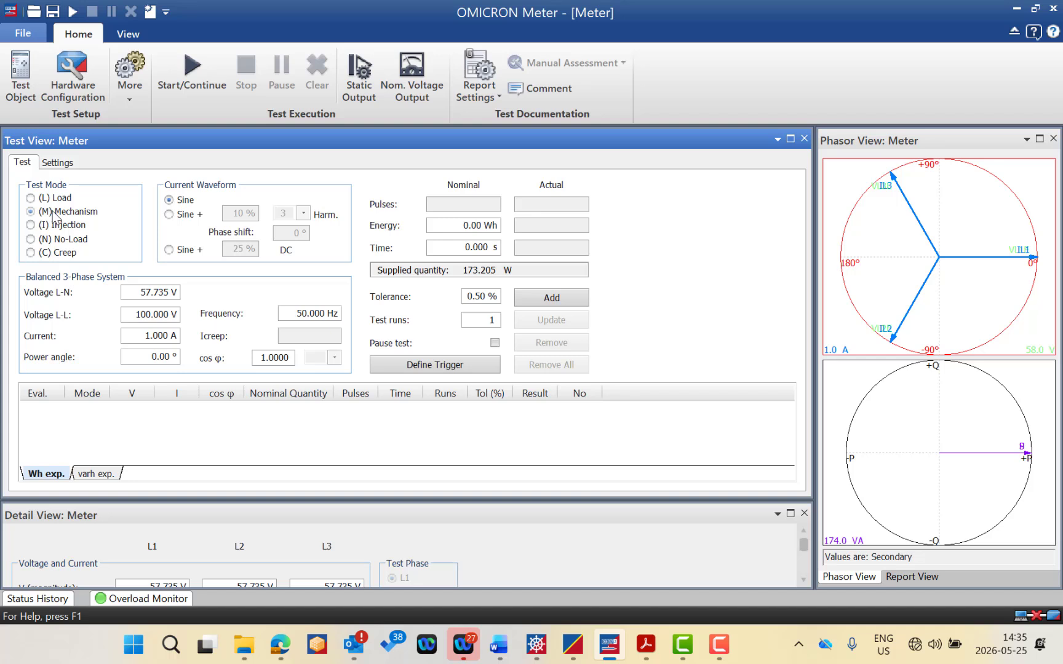
click(32, 225)
click(31, 239)
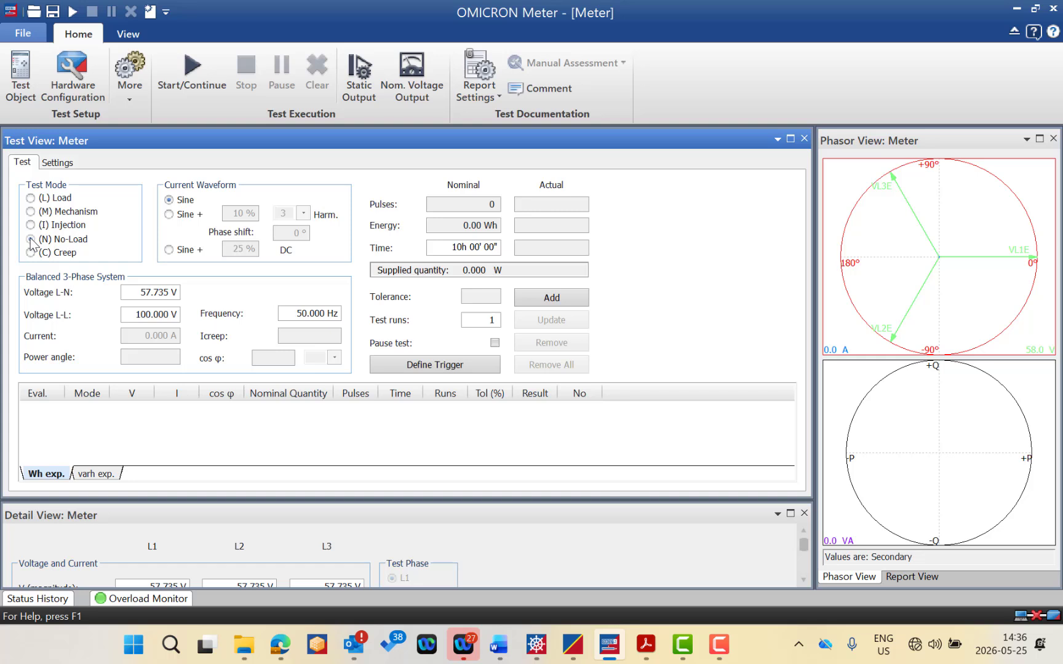
click(31, 240)
click(62, 161)
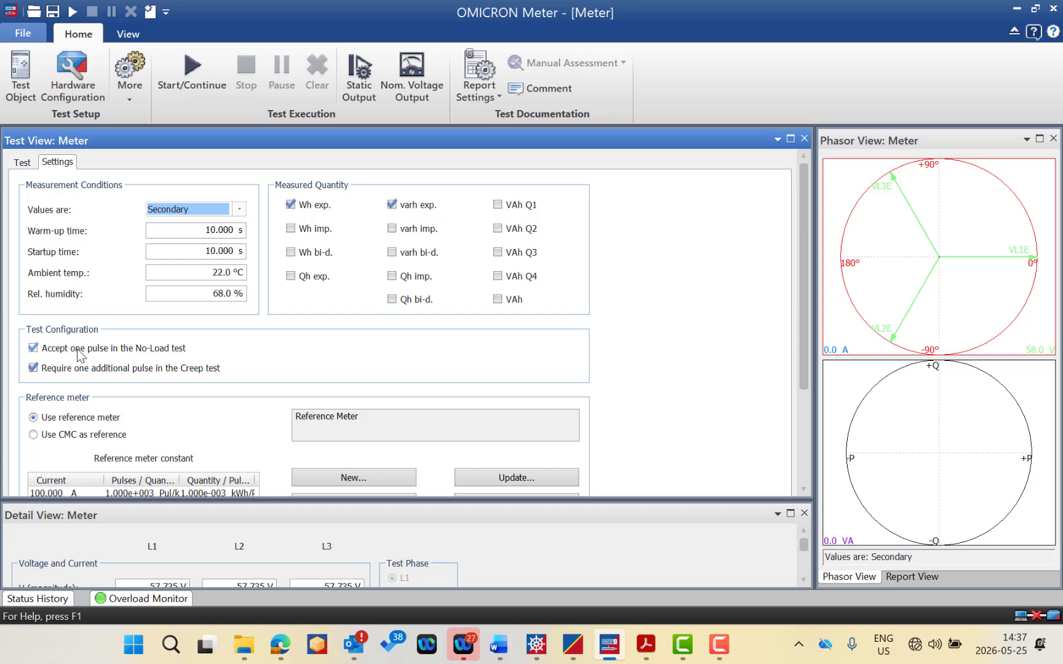
click(22, 162)
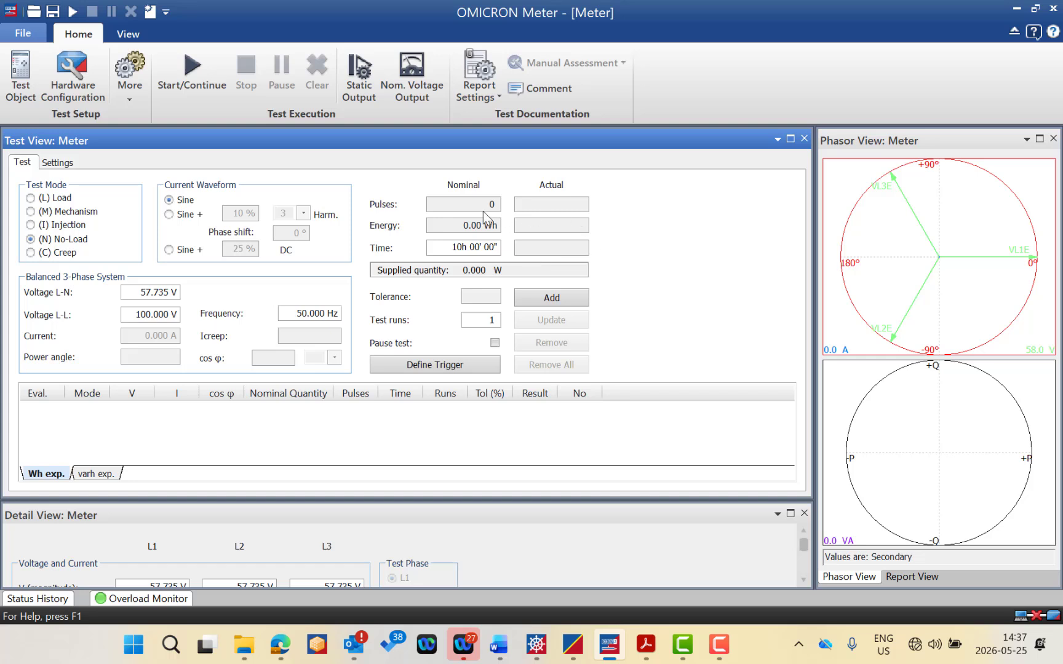
Add a No-Load test point to the Wh exp. list and inspect its phase currents and voltages.
click(537, 294)
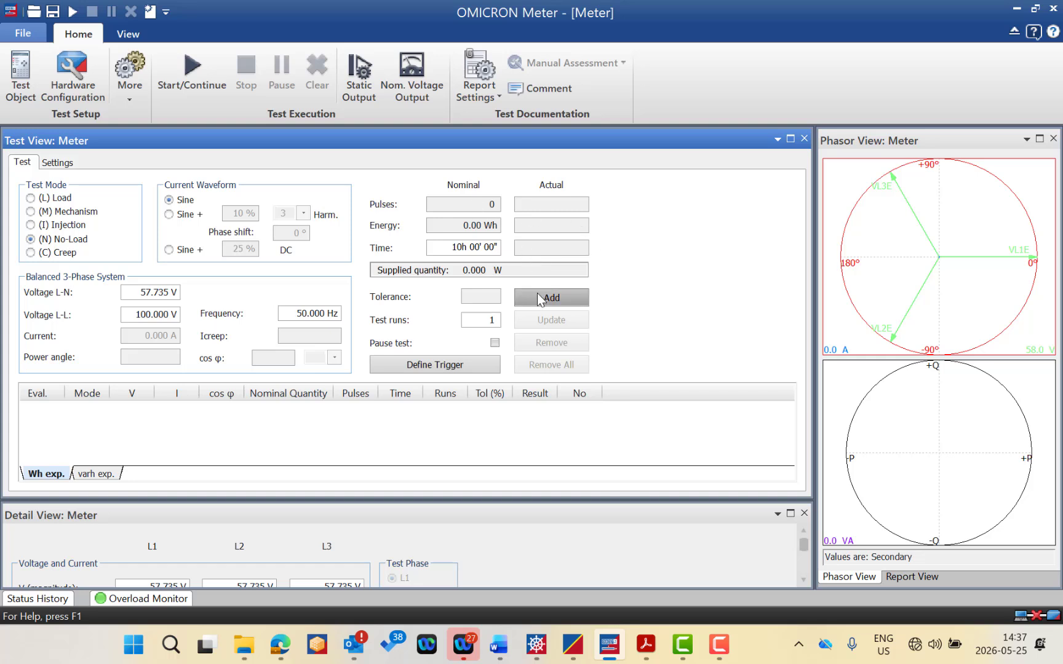
click(227, 413)
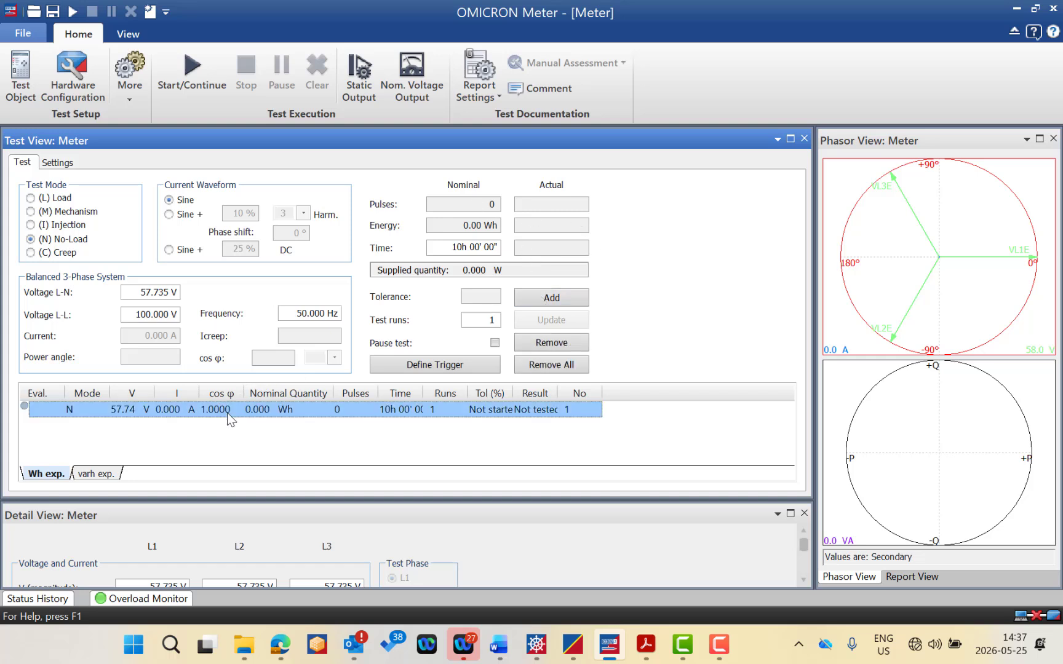
mouse_move(184, 411)
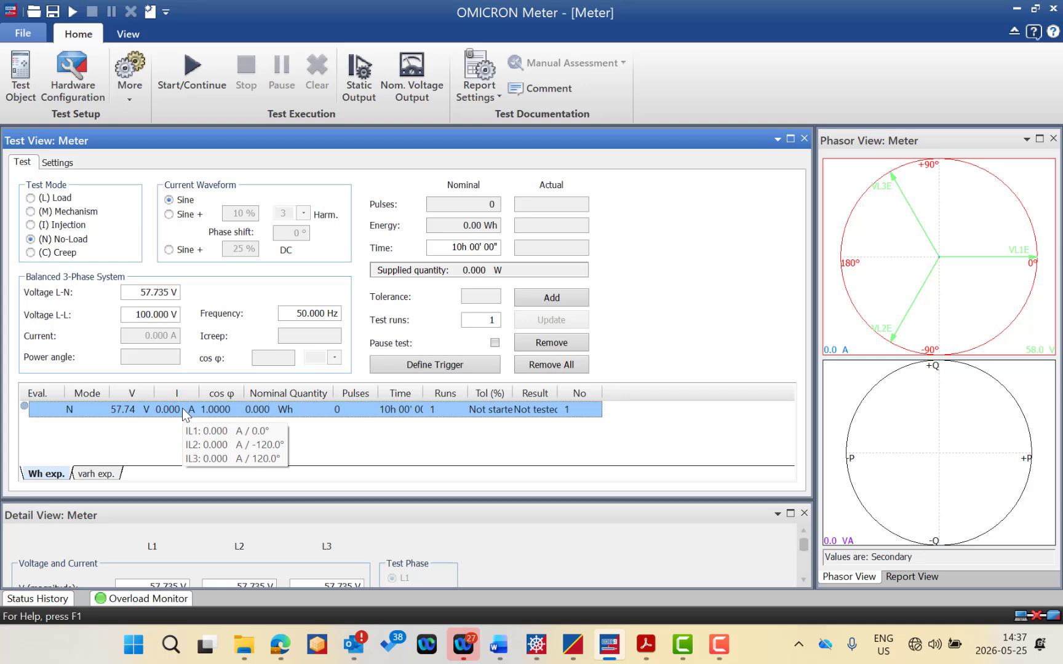
mouse_move(131, 412)
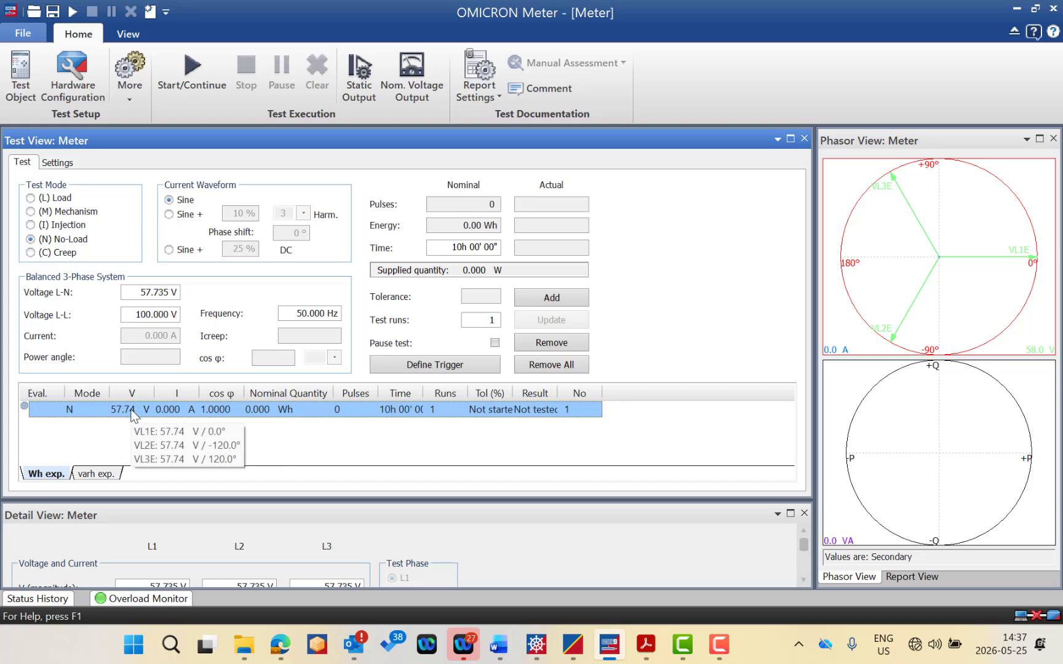
Switch the test mode to Creep, and turn the additional pulse requirement for the Creep test off and on again.
click(34, 256)
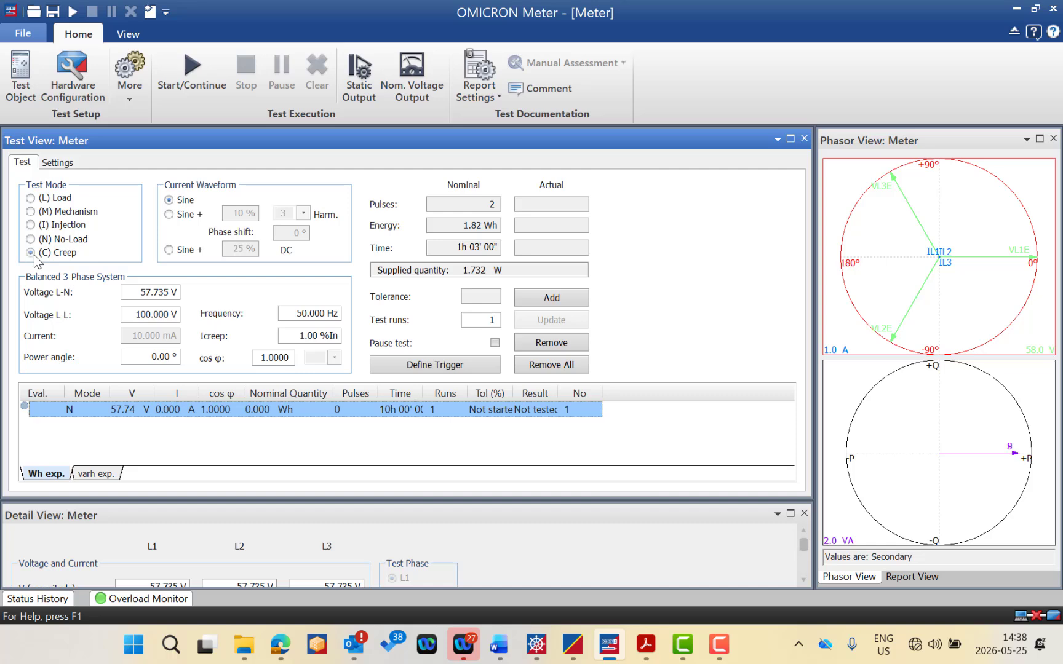
click(49, 162)
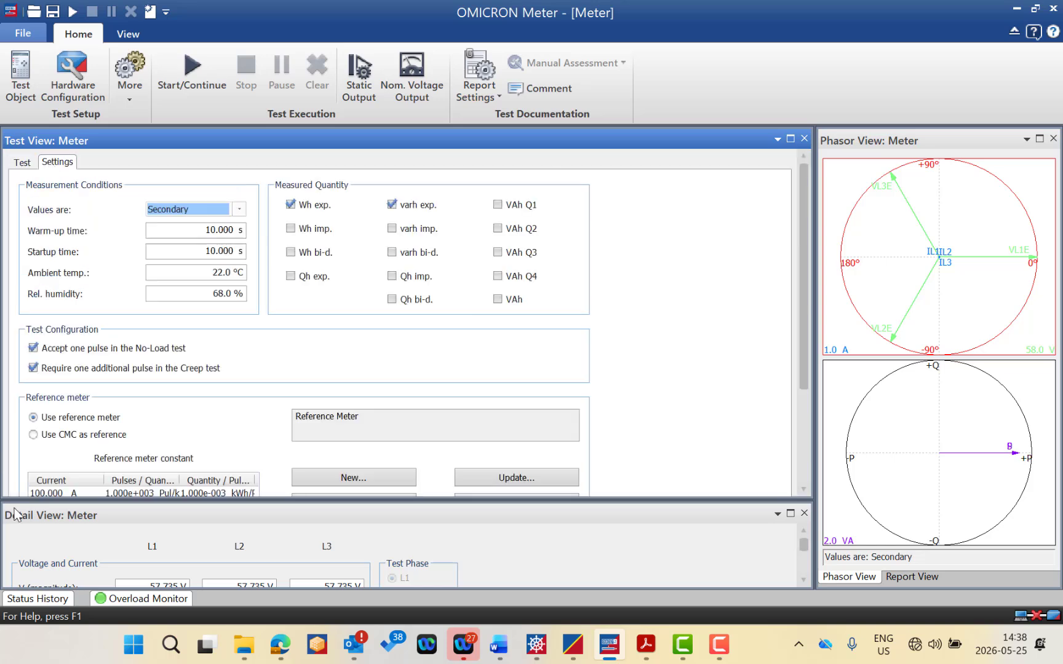
click(36, 367)
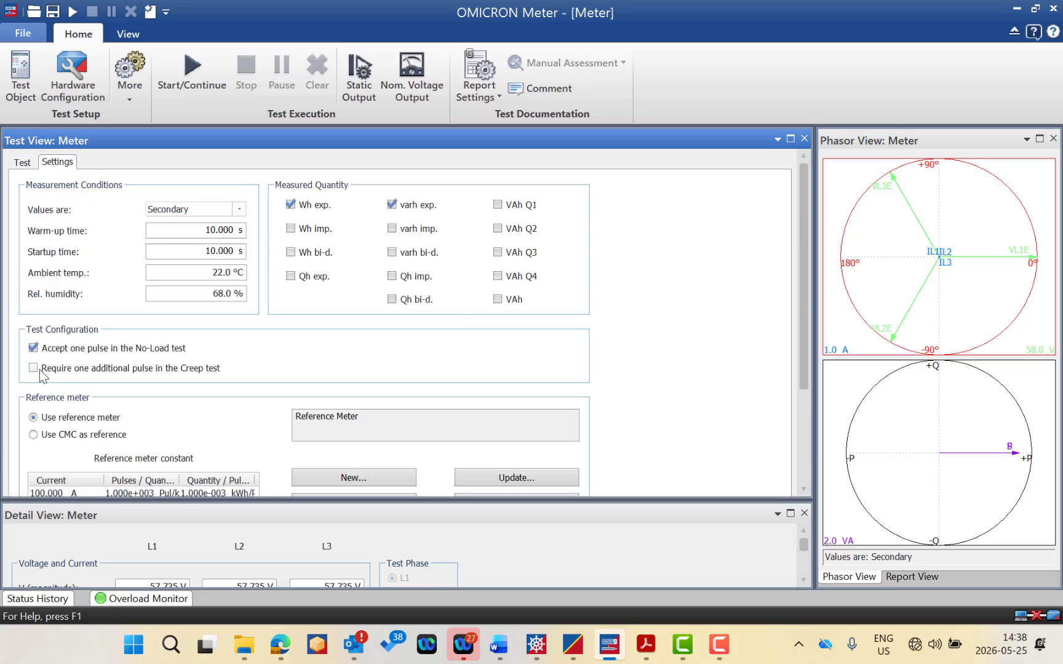
click(33, 368)
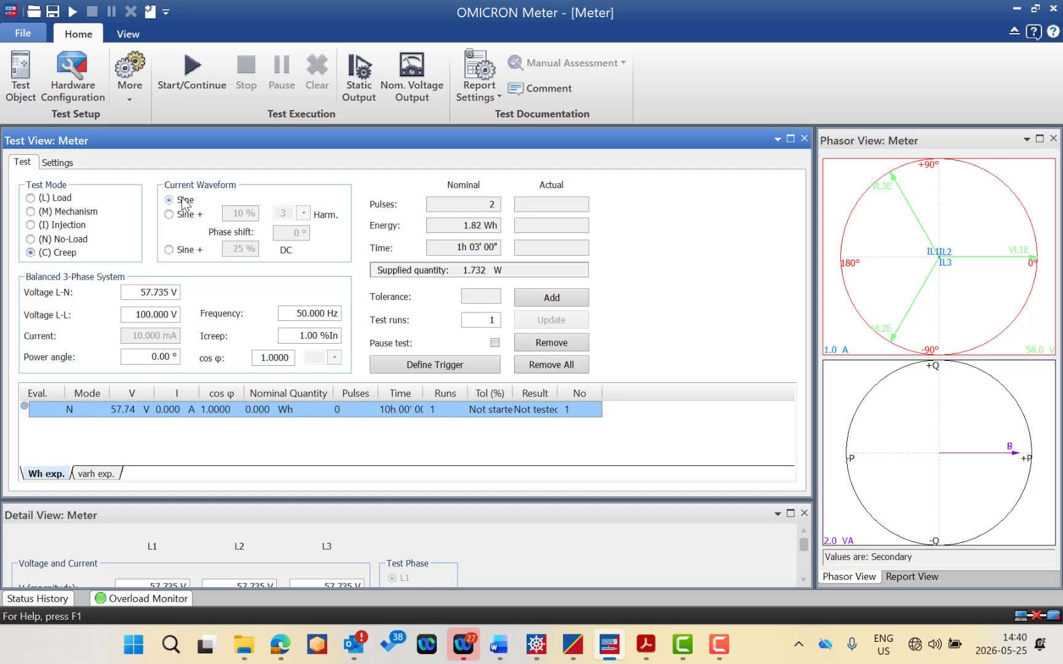
Superimpose a 10 % third harmonic on the sine current waveform and look through the available harmonic orders.
click(184, 215)
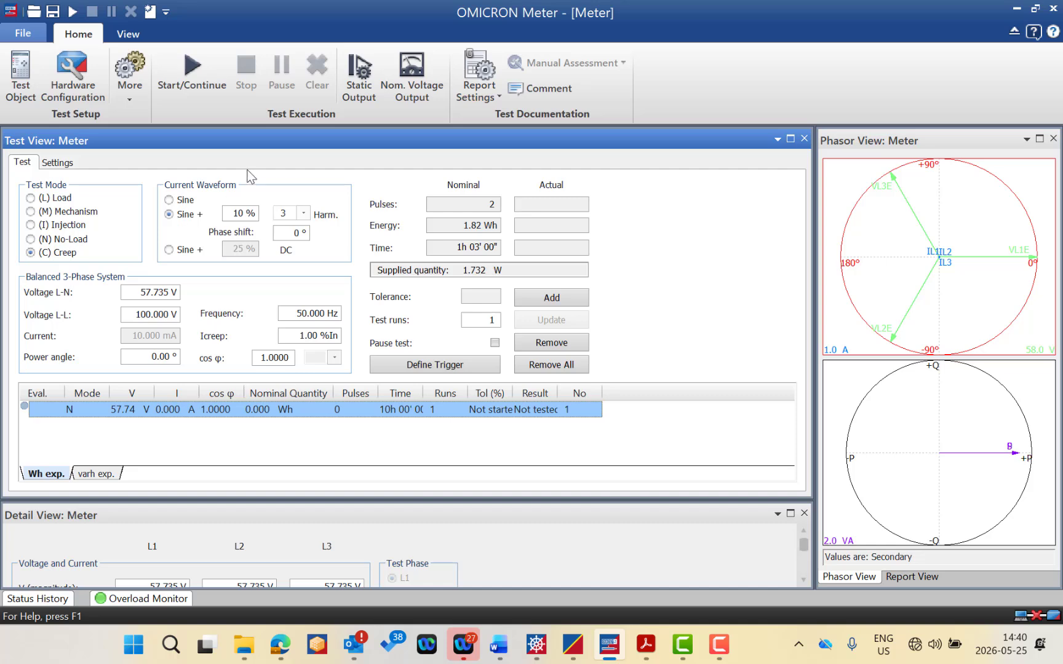
click(303, 213)
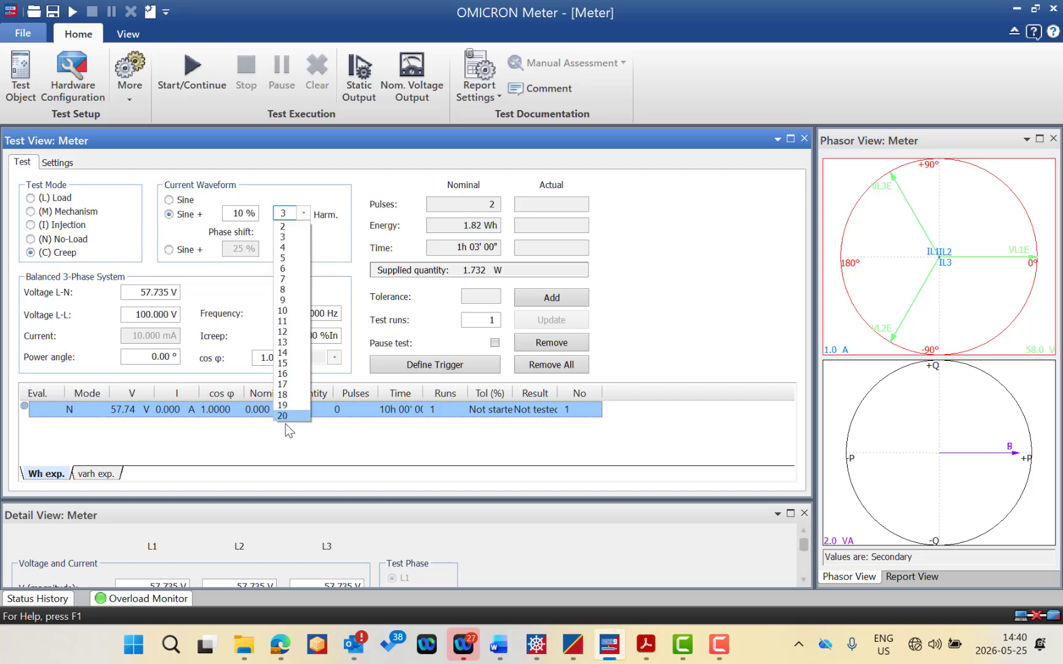
click(333, 439)
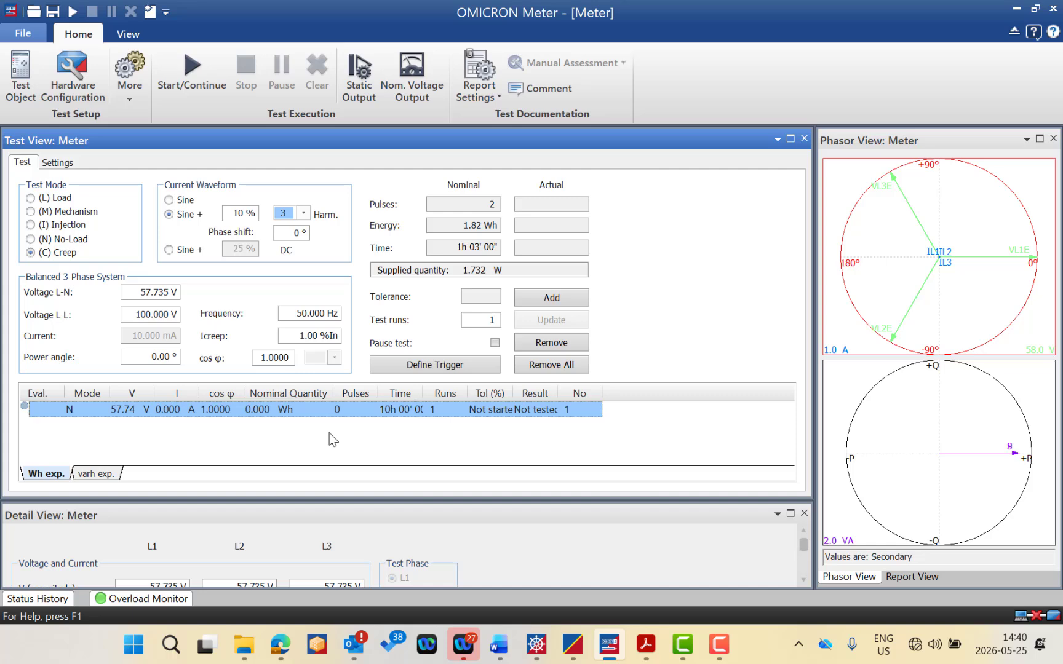
click(239, 214)
Set the device's nominal frequency to 60 Hz in the test object and accept the settings.
click(20, 74)
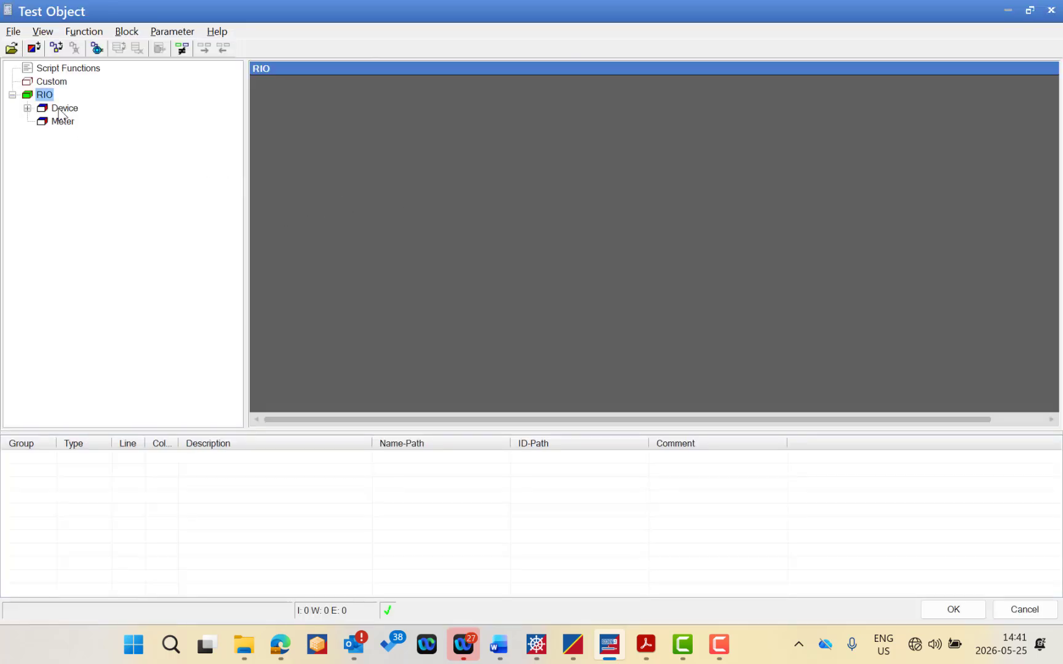
double_click(59, 109)
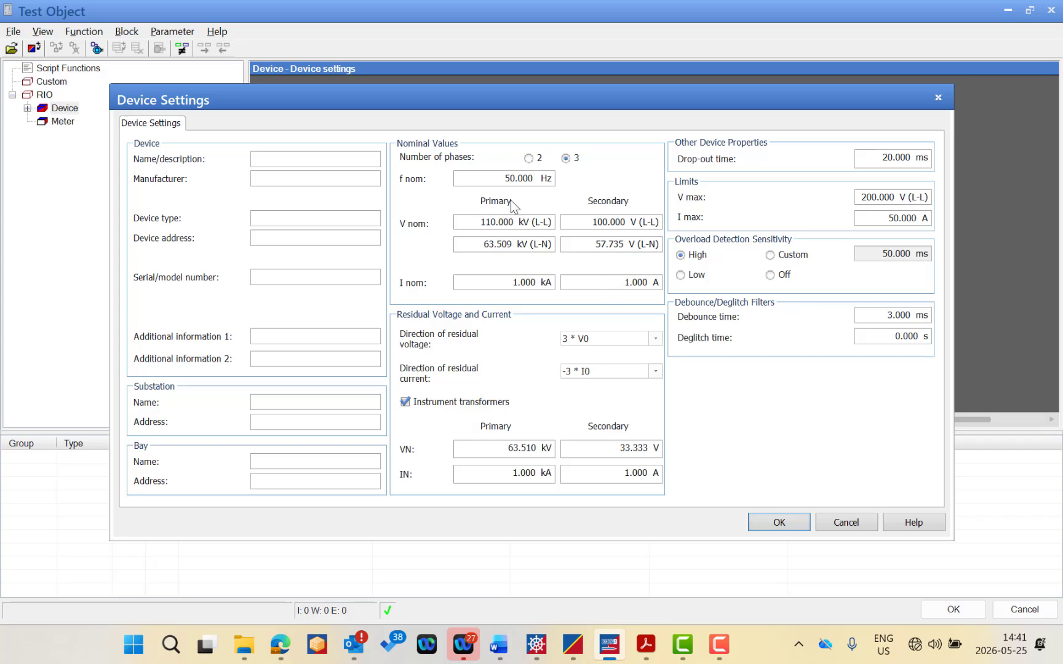
click(497, 180)
key(Delete)
text(6)
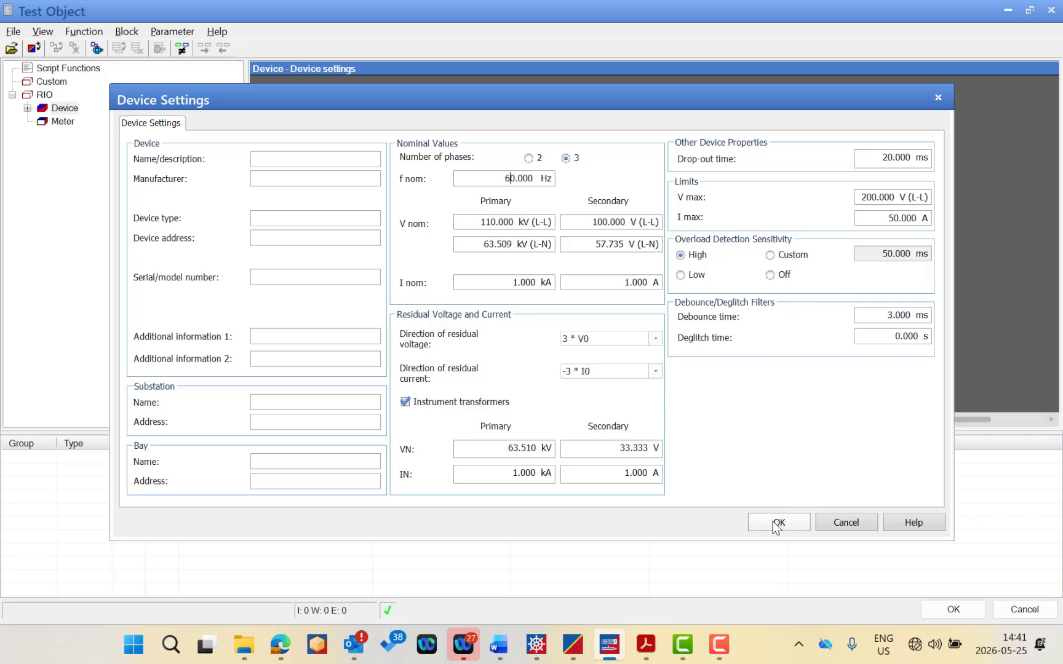
click(778, 522)
click(922, 609)
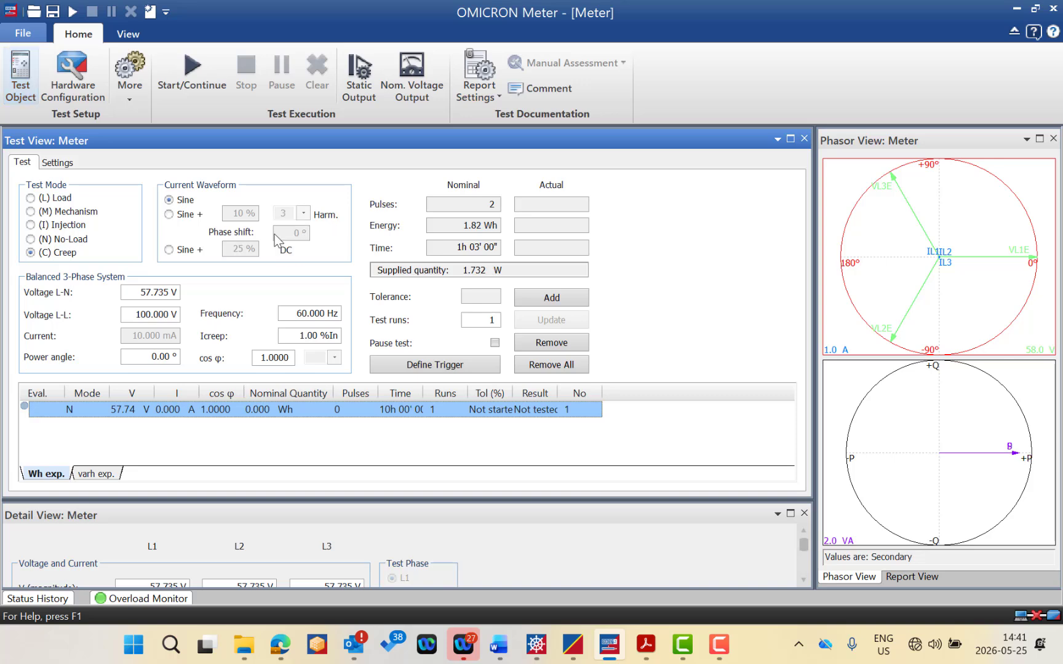
Try a 10 % 16th harmonic and a 25 % DC component on the current waveform, and return it to pure Sine.
click(168, 214)
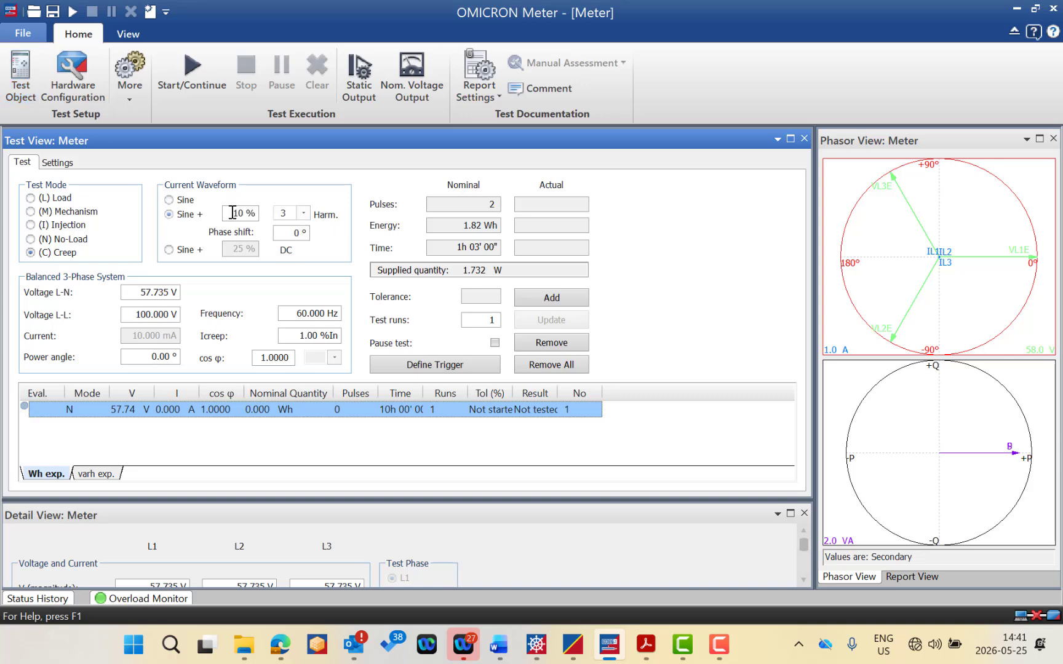
click(302, 213)
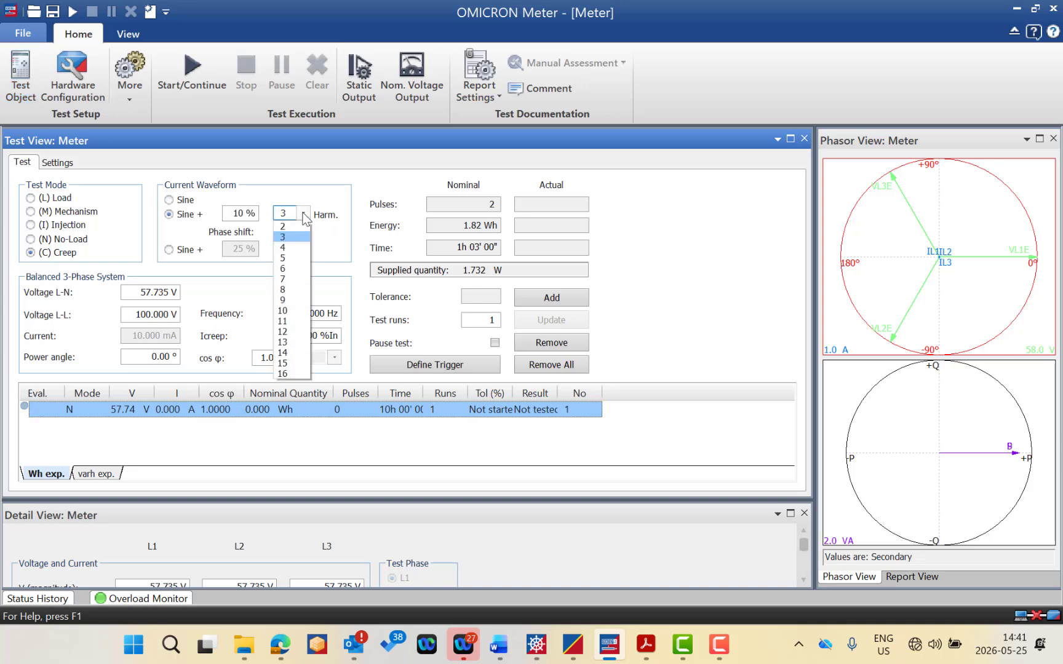
click(298, 373)
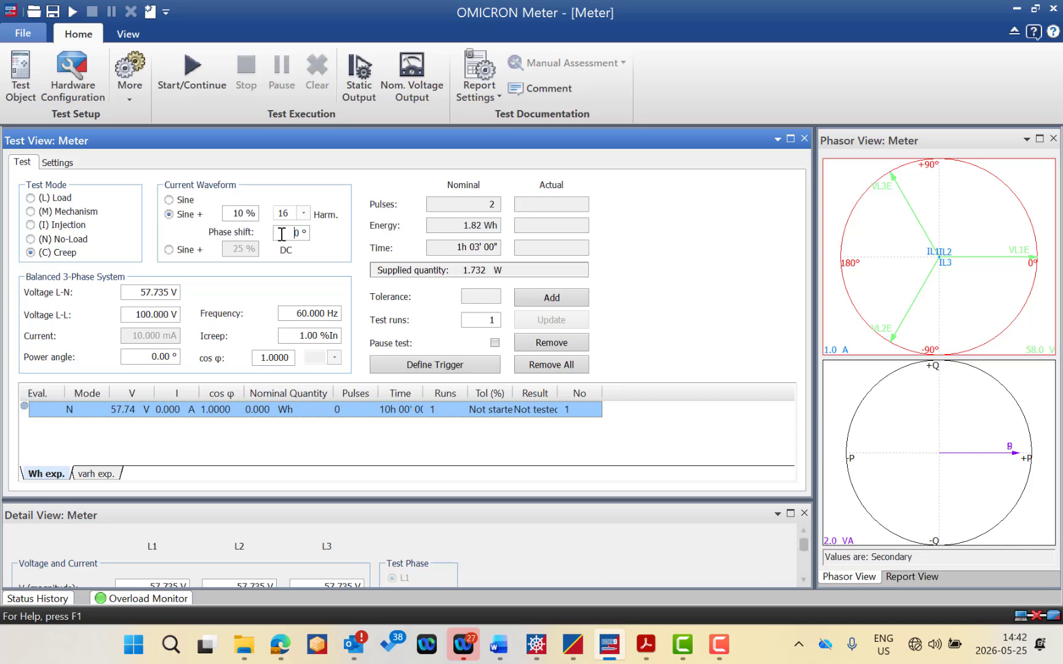
click(181, 251)
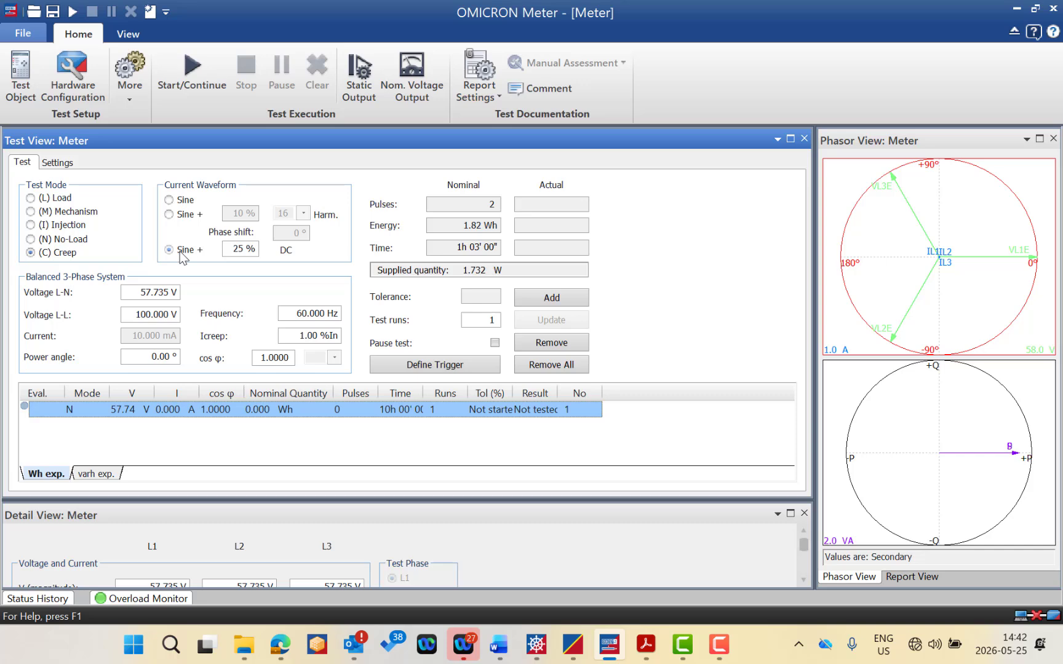
click(169, 200)
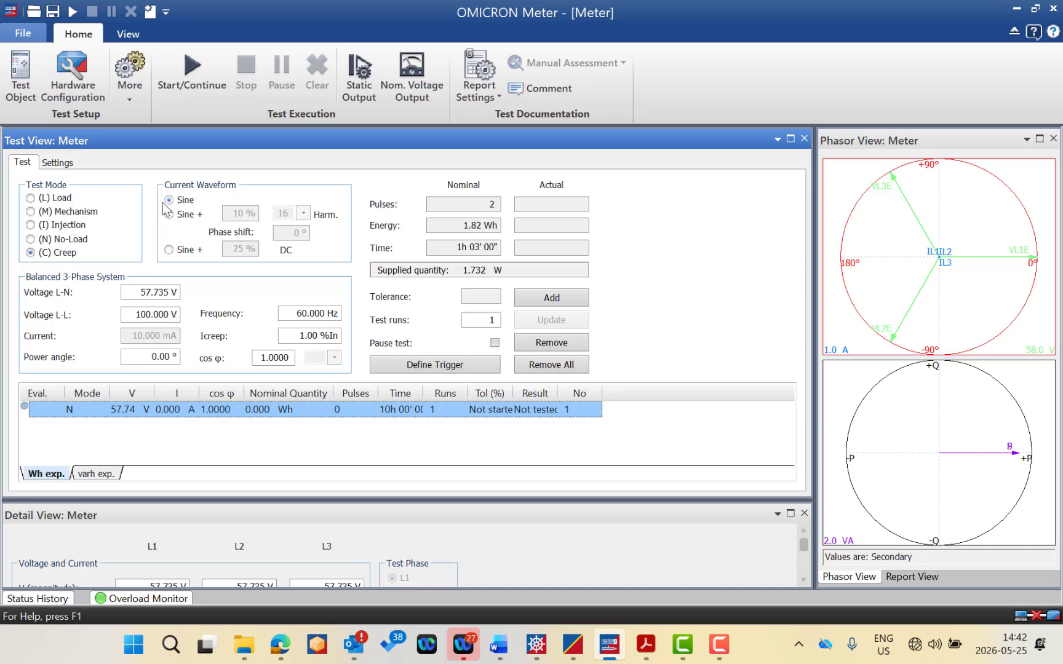
Switch the test mode to Load and remove the No-Load test point from the list.
click(54, 202)
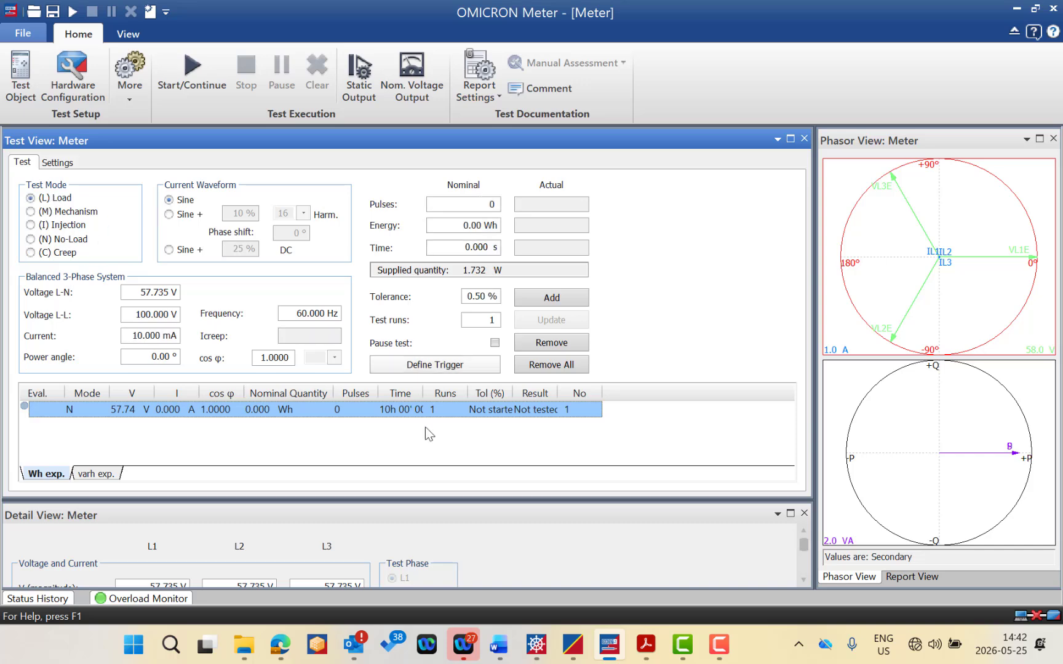
click(565, 341)
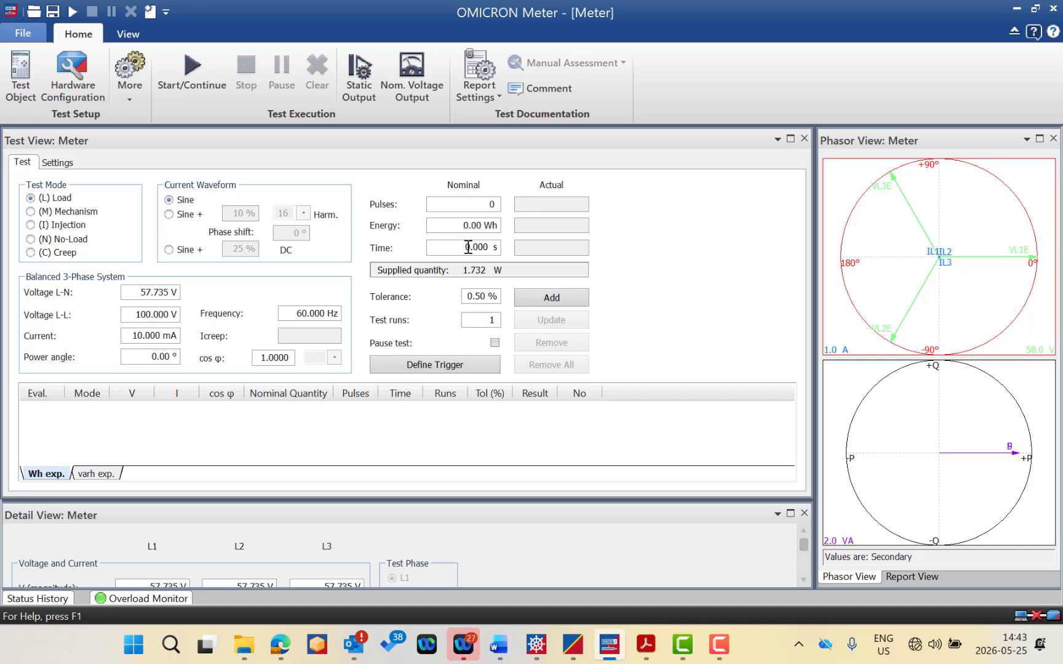
Set the nominal number of pulses for the Load test to 1.
click(483, 206)
key(BackSpace)
text(1)
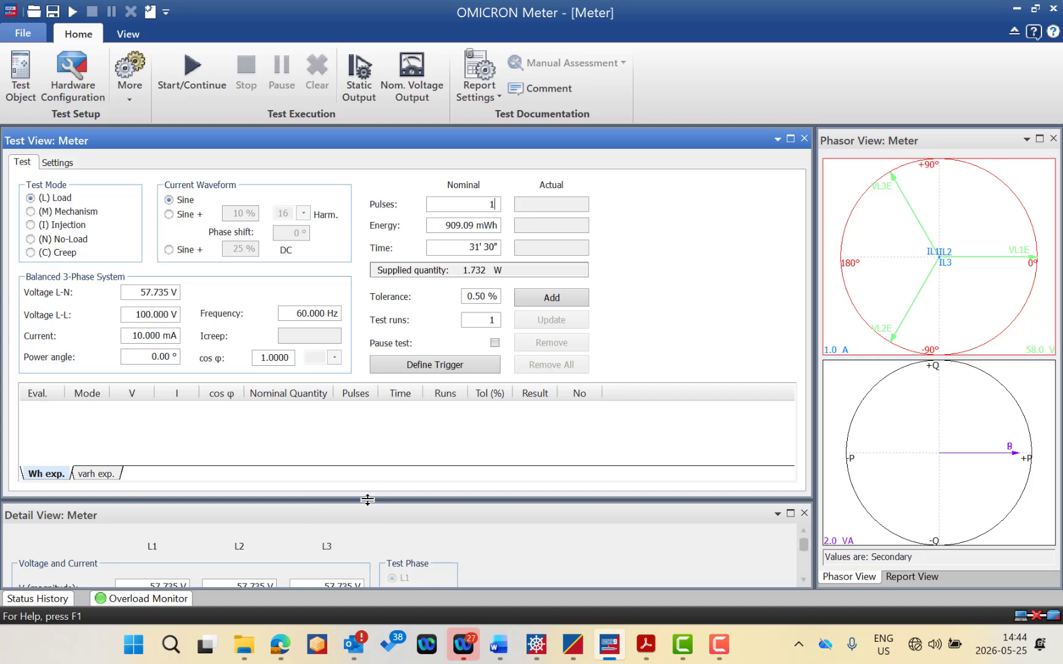
Enlarge the Detail View and set the L2 voltage magnitude to 50.735 V.
drag(367, 499, 368, 470)
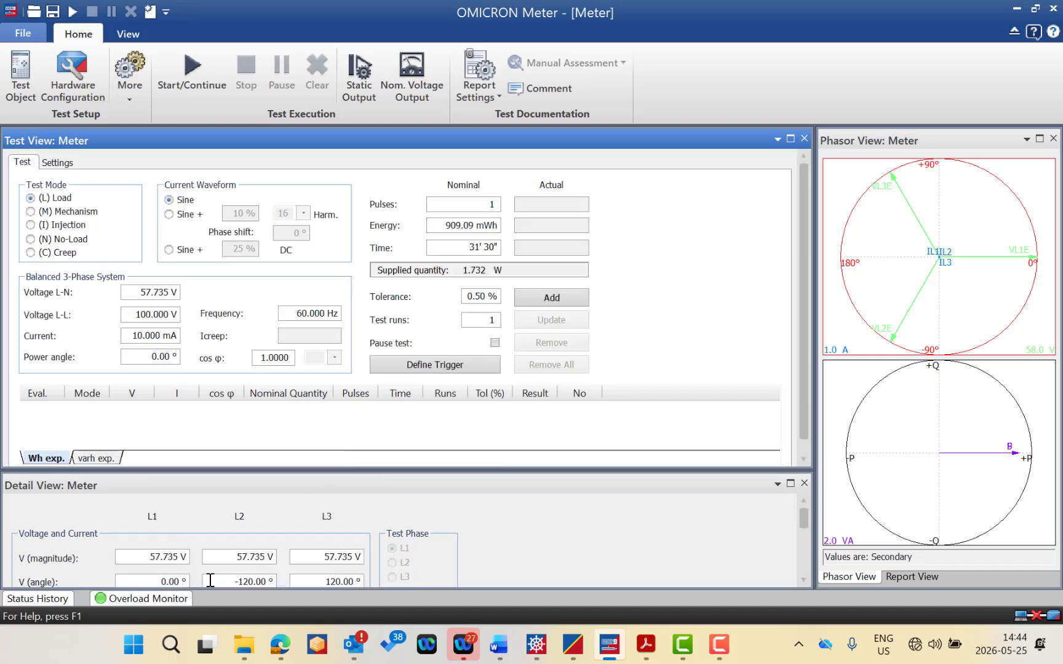
click(245, 556)
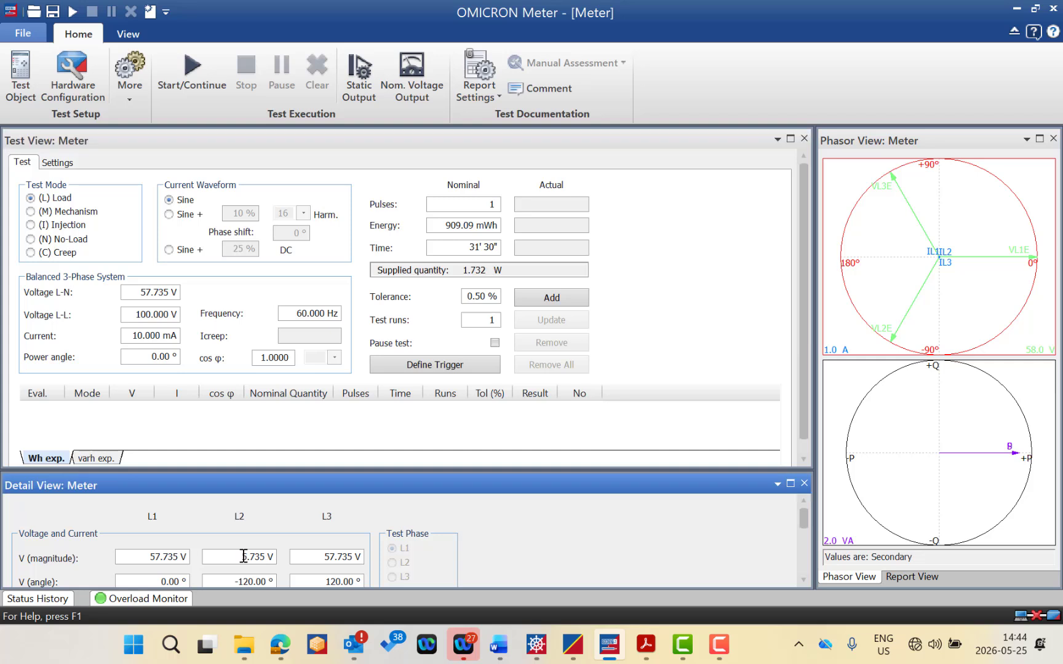
text(0)
key(Return)
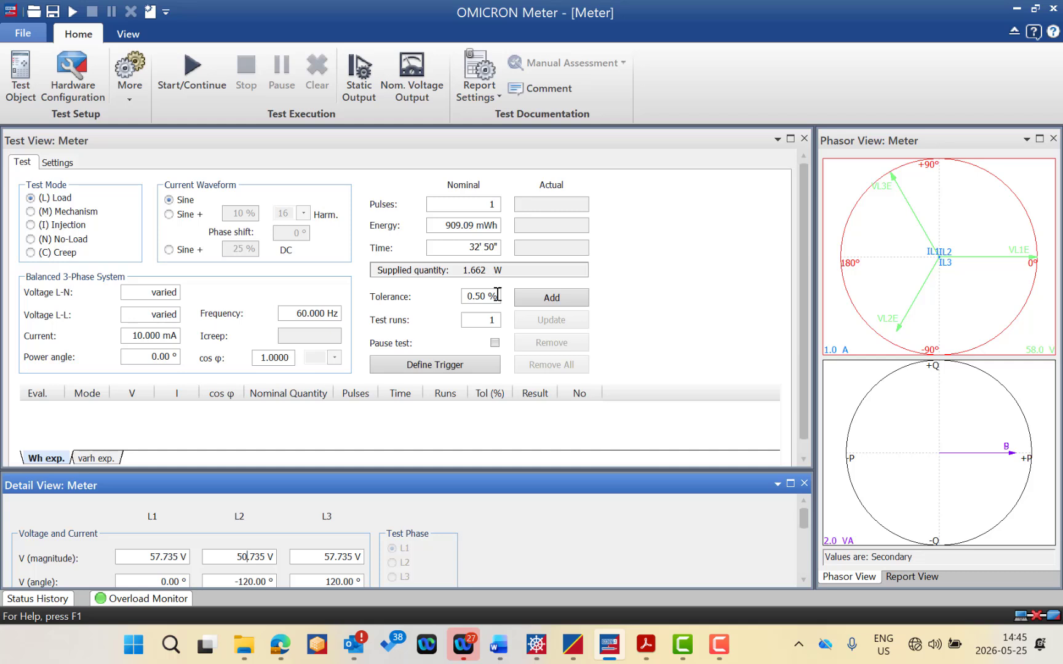
Open the trigger definition for the Load test.
click(488, 317)
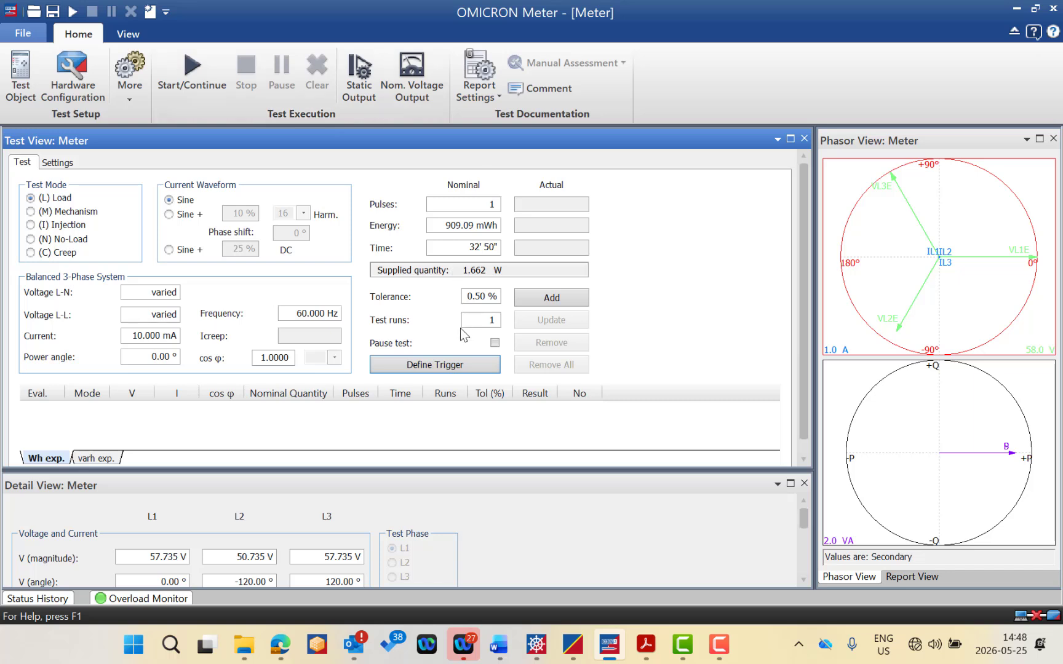
click(458, 365)
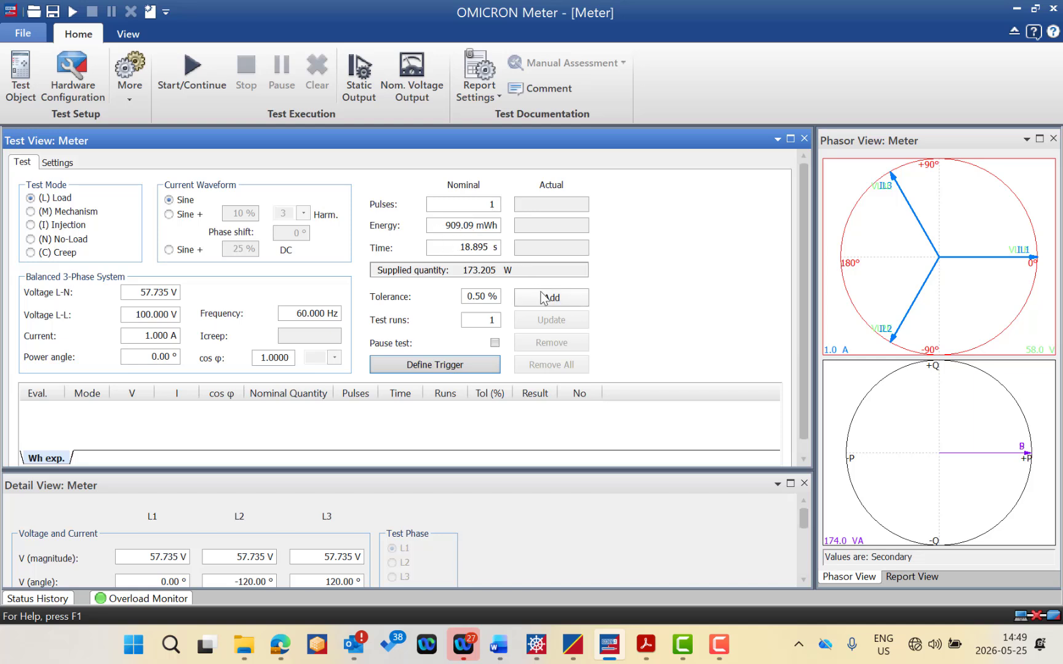
Add a Load test point with 57.735 V, 1.000 A, 1 pulse and 0.50 % tolerance to the Wh exp. list and select it.
click(541, 299)
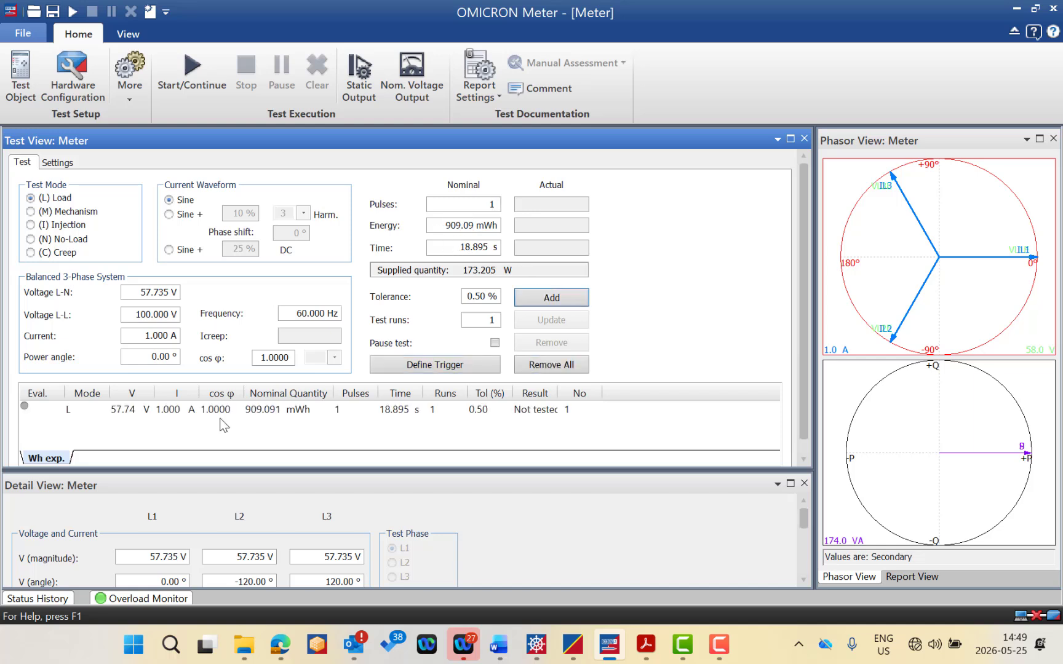
click(74, 407)
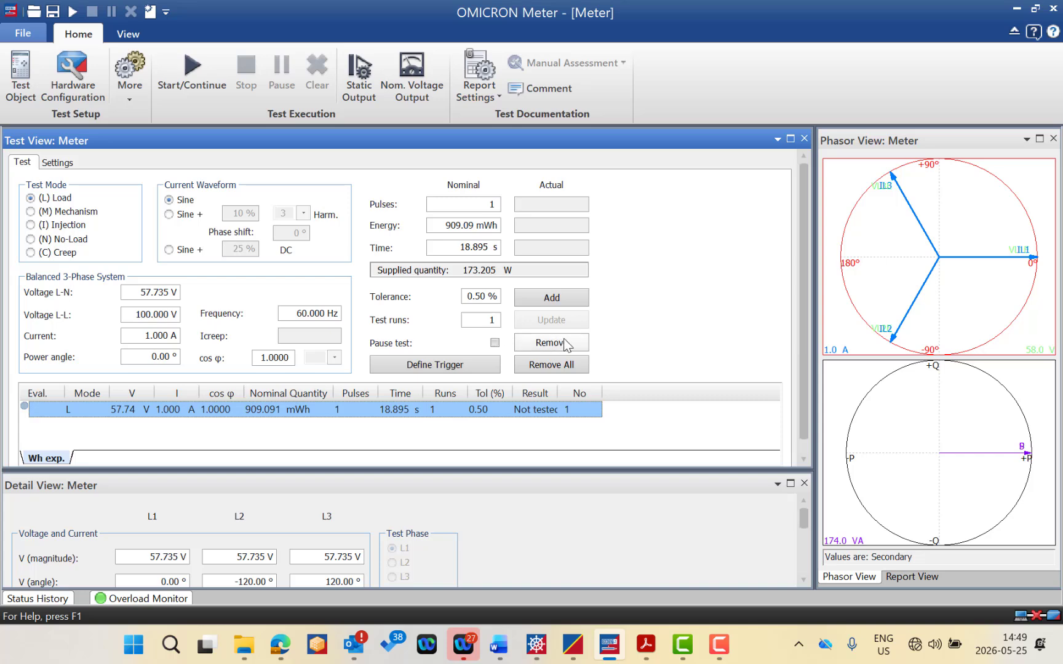
click(415, 407)
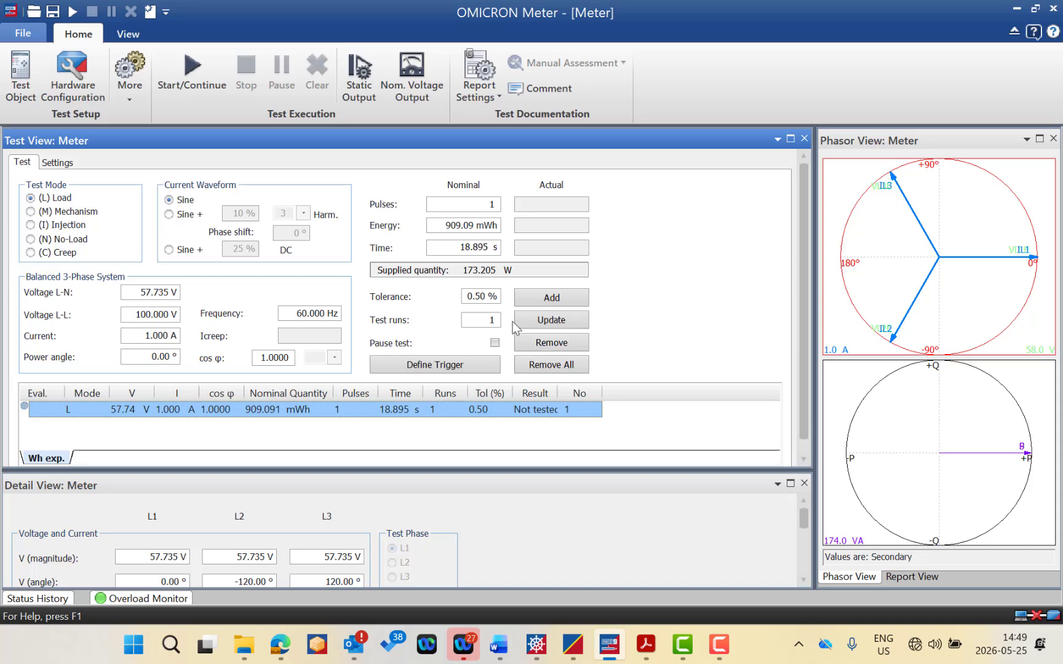
Set the number of test runs to 2 and update the selected Load test point with it.
click(483, 204)
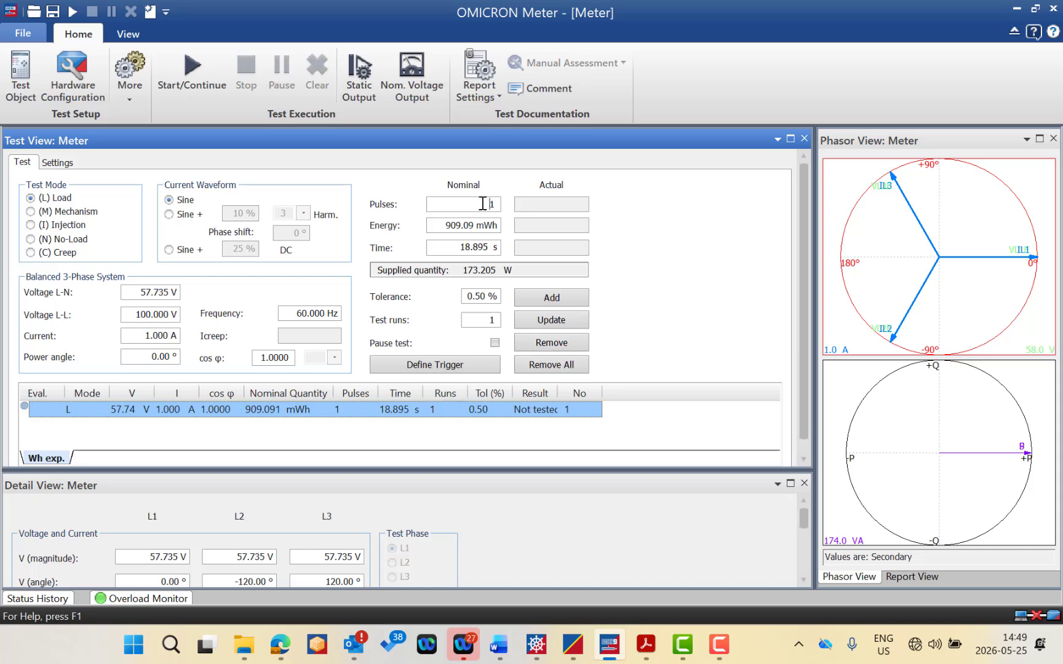
click(484, 319)
key(Delete)
text(2)
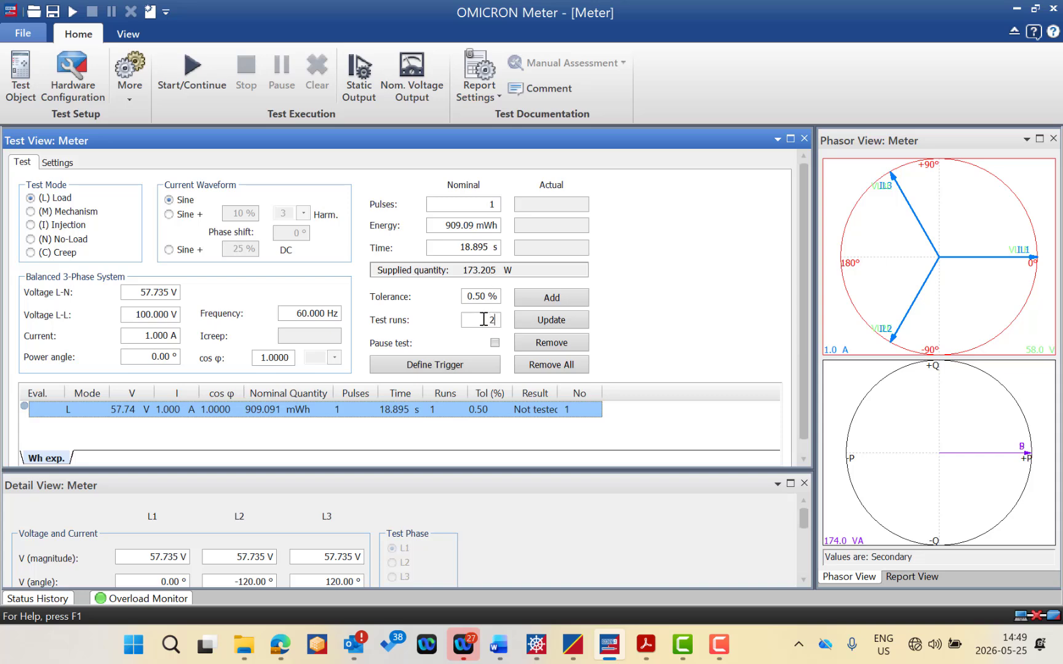
click(538, 325)
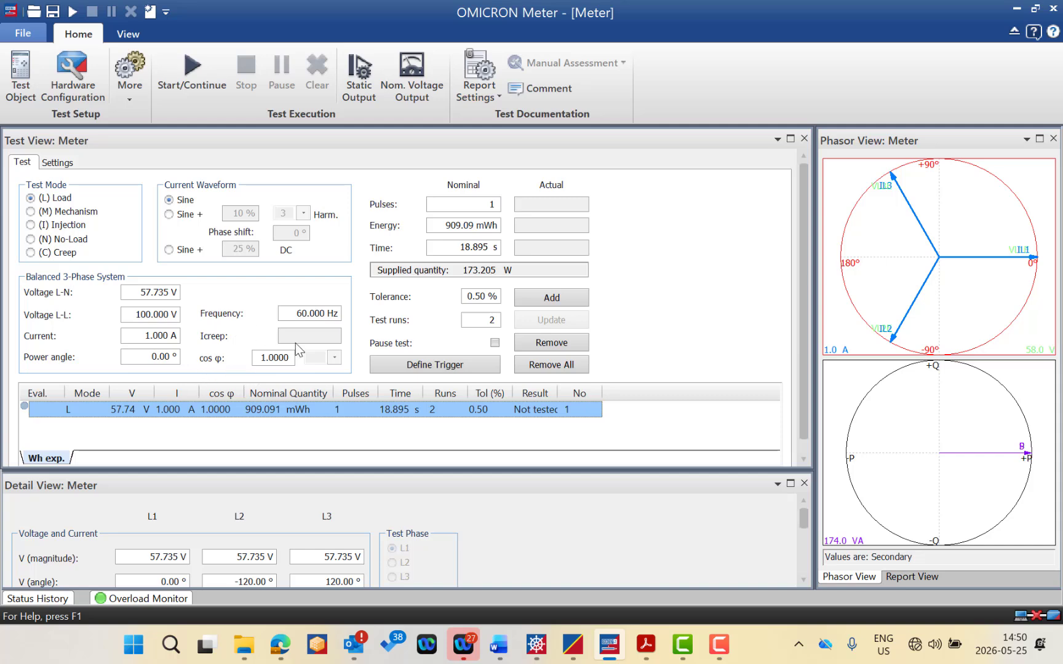
Switch the test mode to Creep and set the balanced system's cos φ to 0.9.
click(31, 252)
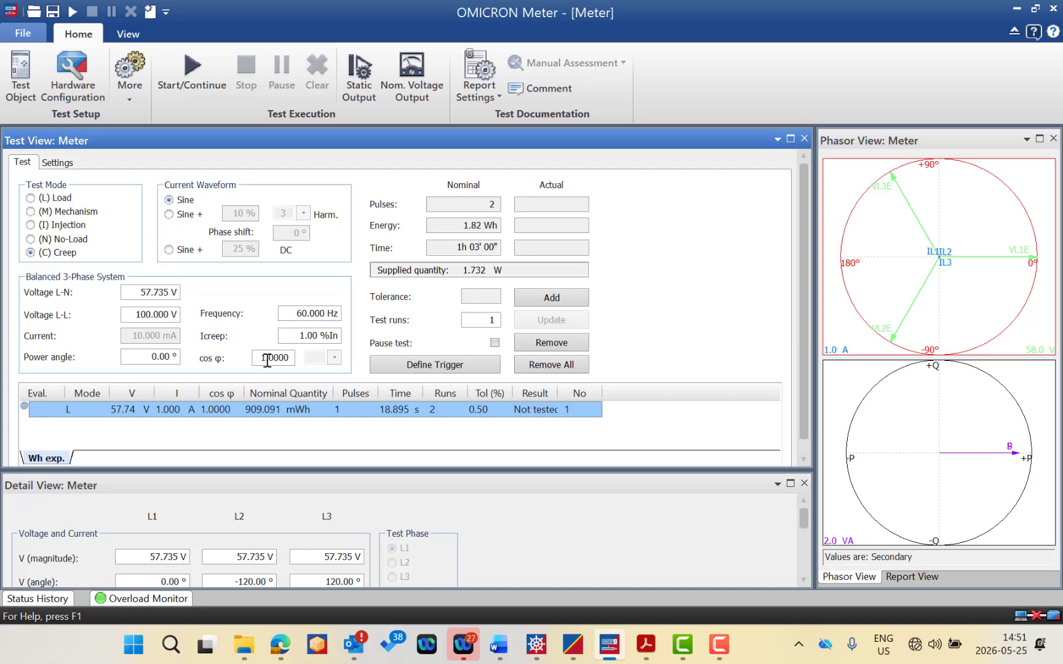
drag(273, 359, 250, 357)
text(0.9)
key(Return)
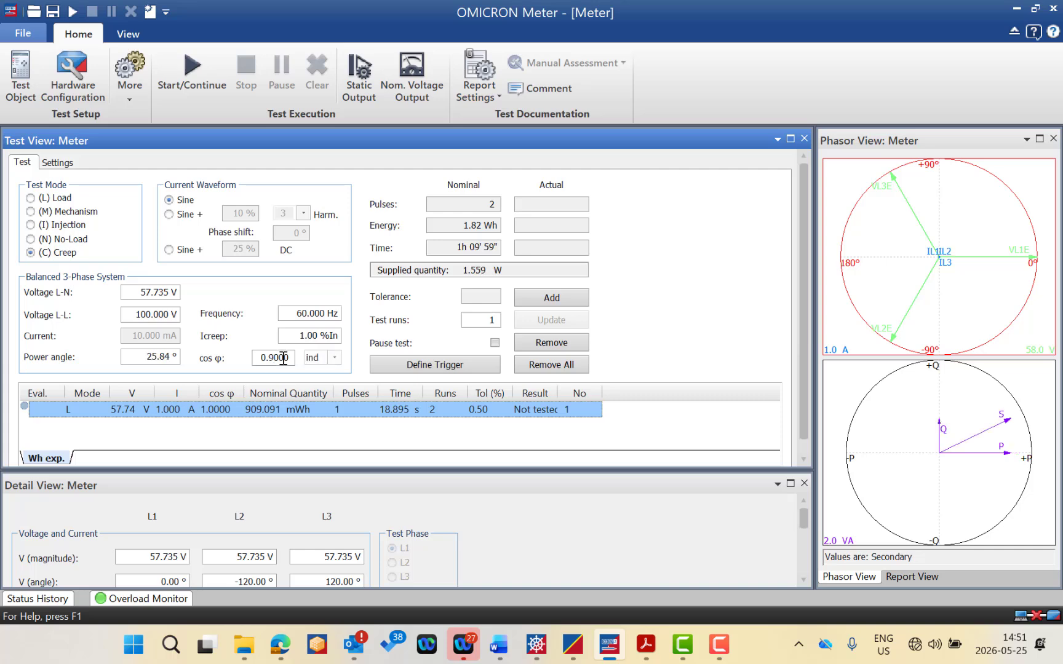
View the ind/cap choices for the power factor, keep ind, and set cos φ to 1.
click(335, 358)
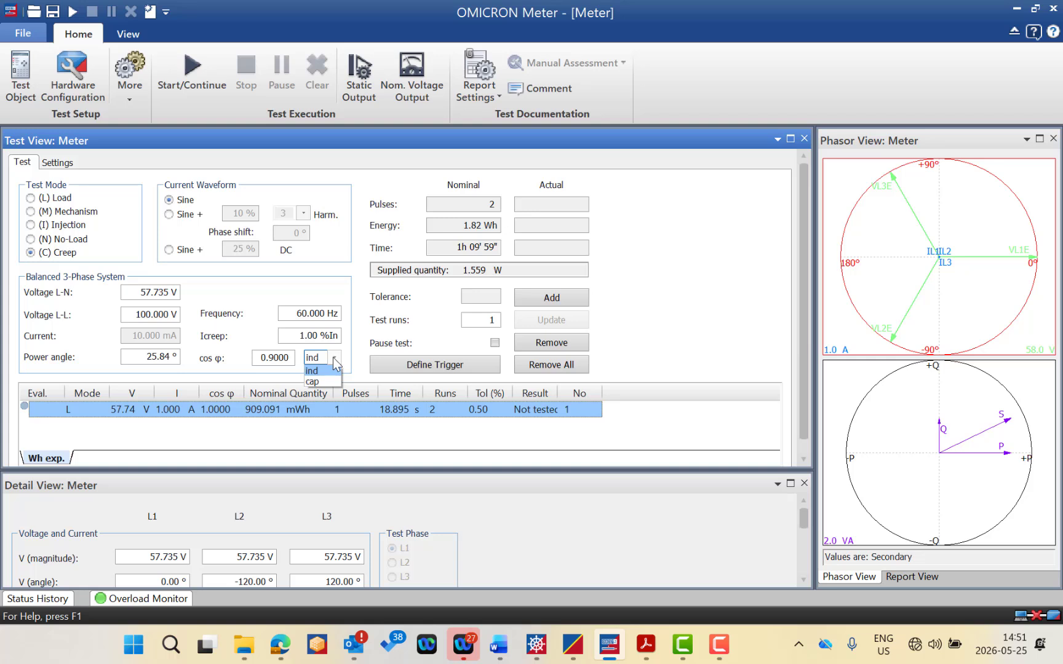
click(289, 359)
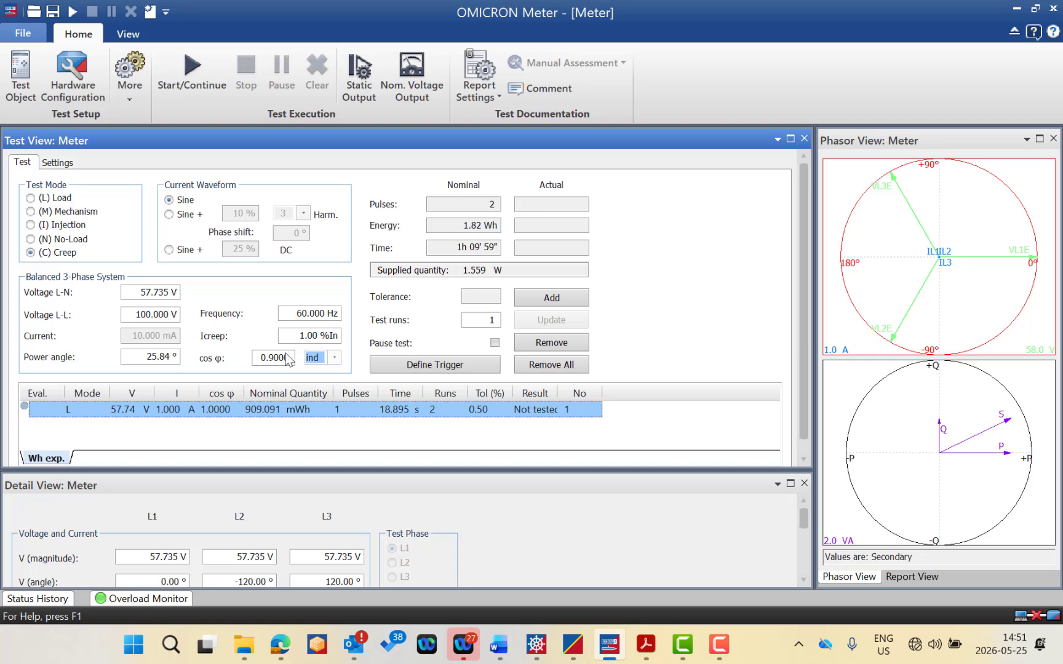
click(286, 357)
text(1)
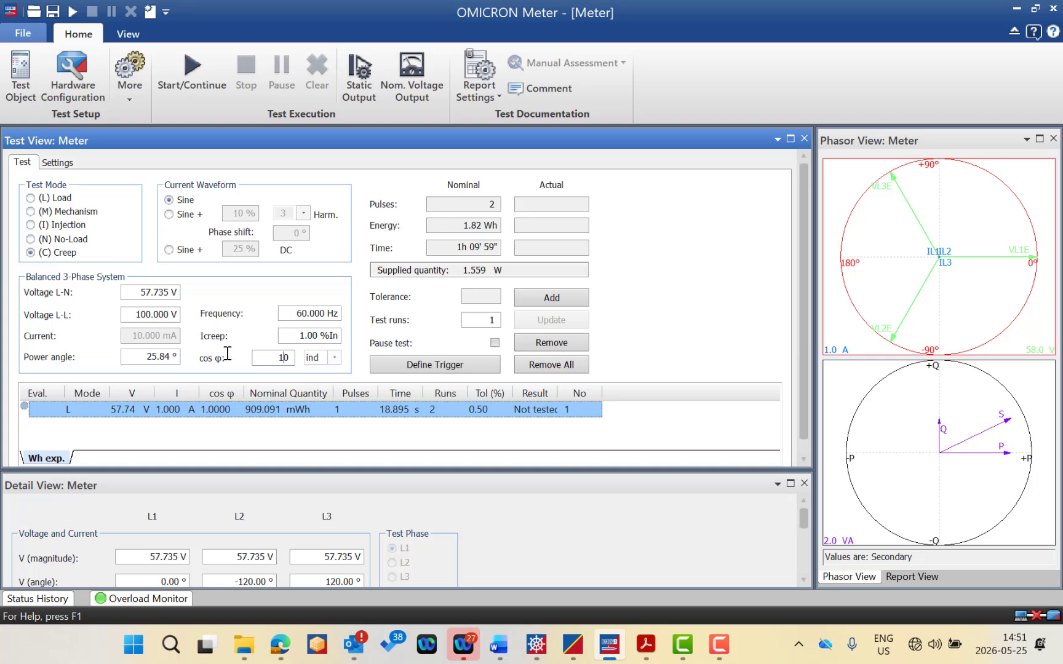